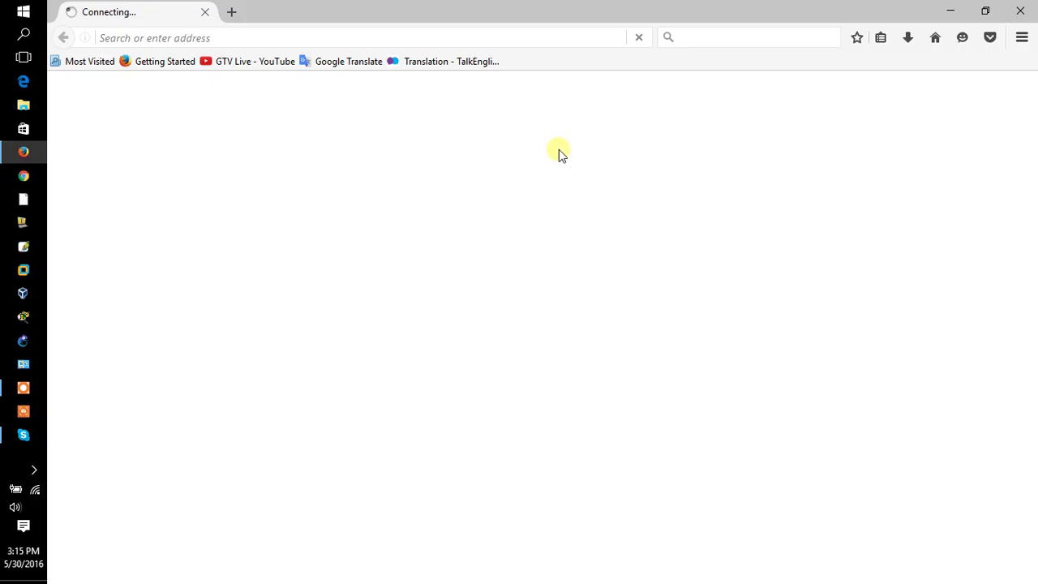
left_click(173, 38)
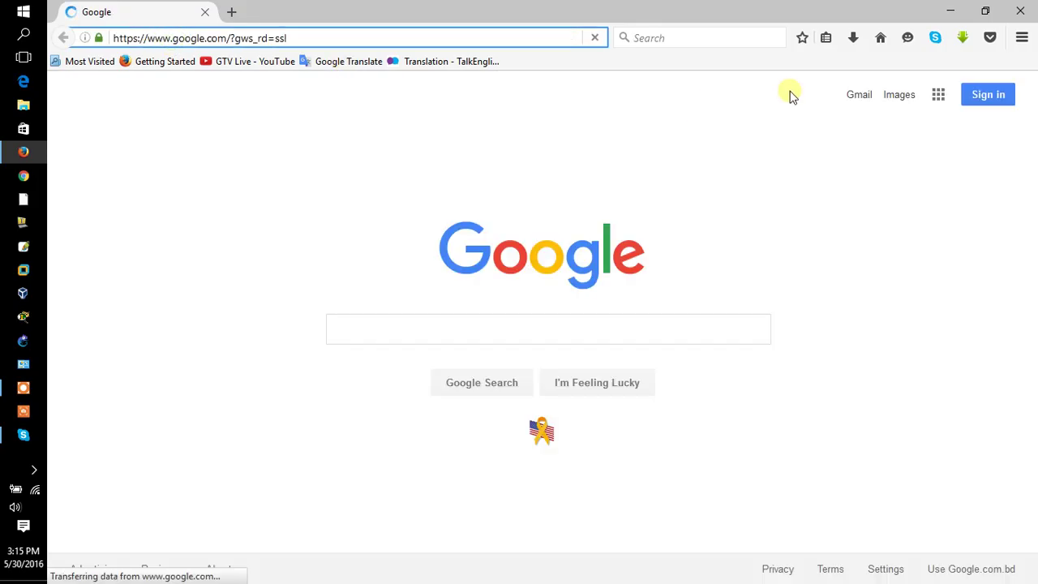
type("you")
key("ctrl+a")
left_click(790, 96)
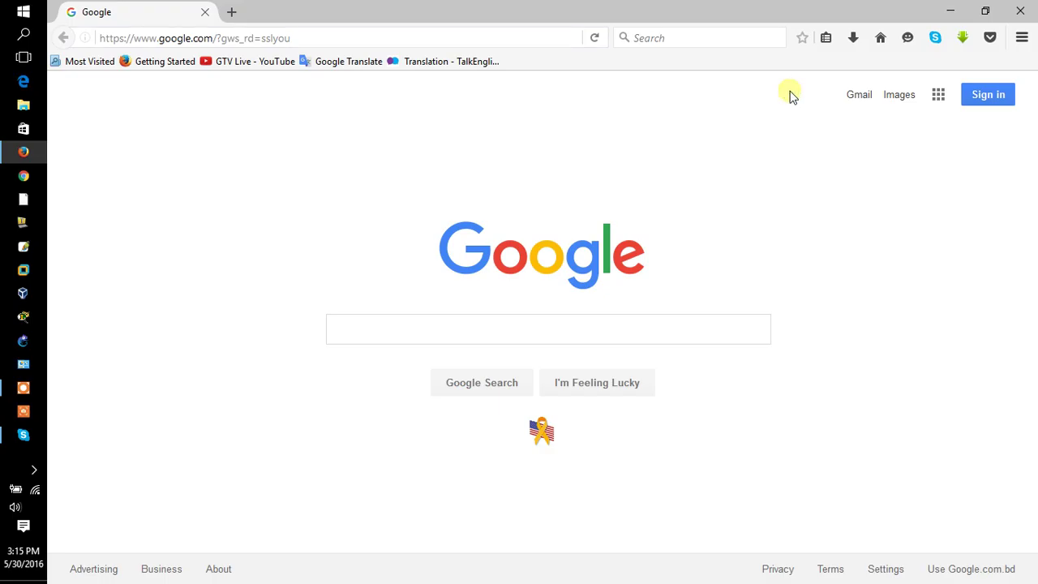
Go to youtube.com and sign in with the remembered Google account and its prefilled password
left_click(370, 38)
type("youtube.com/")
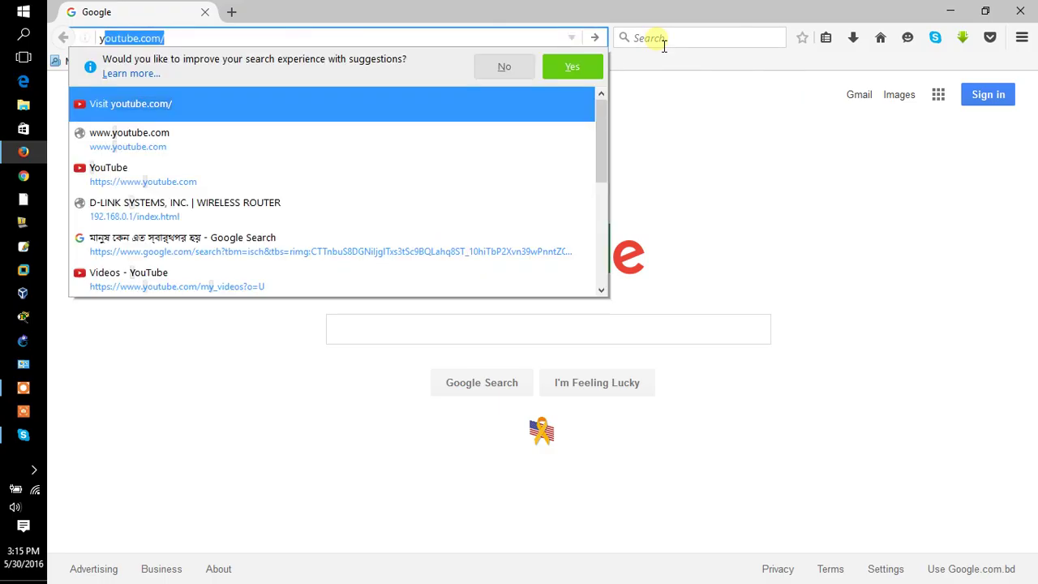
key("Return")
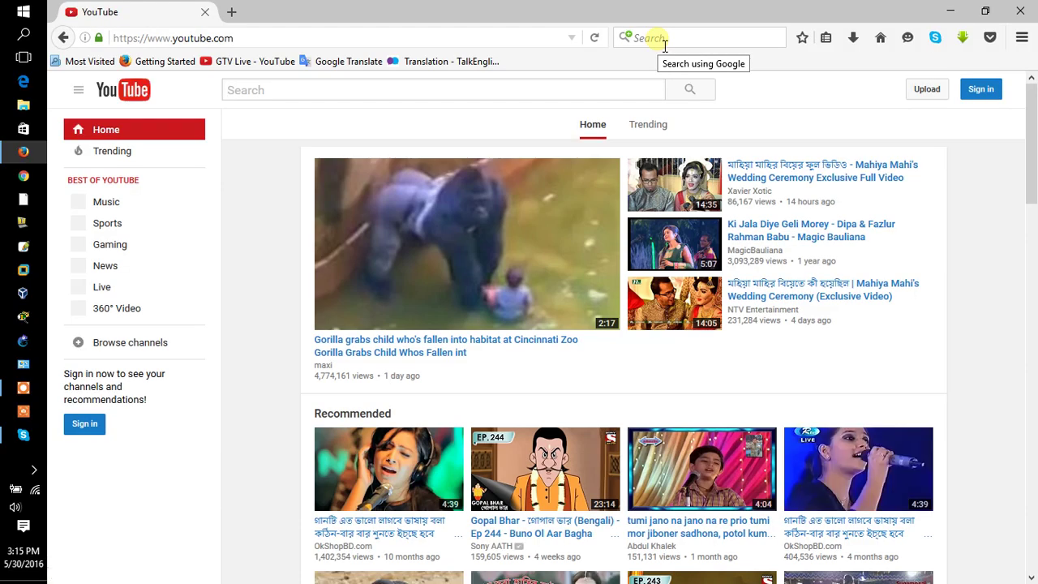
left_click(993, 95)
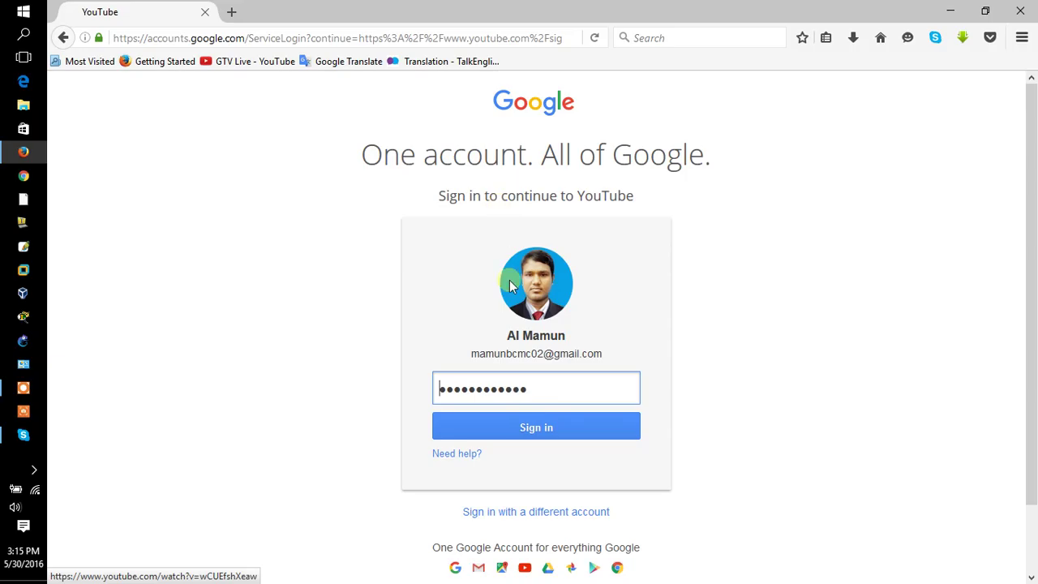
left_click(530, 429)
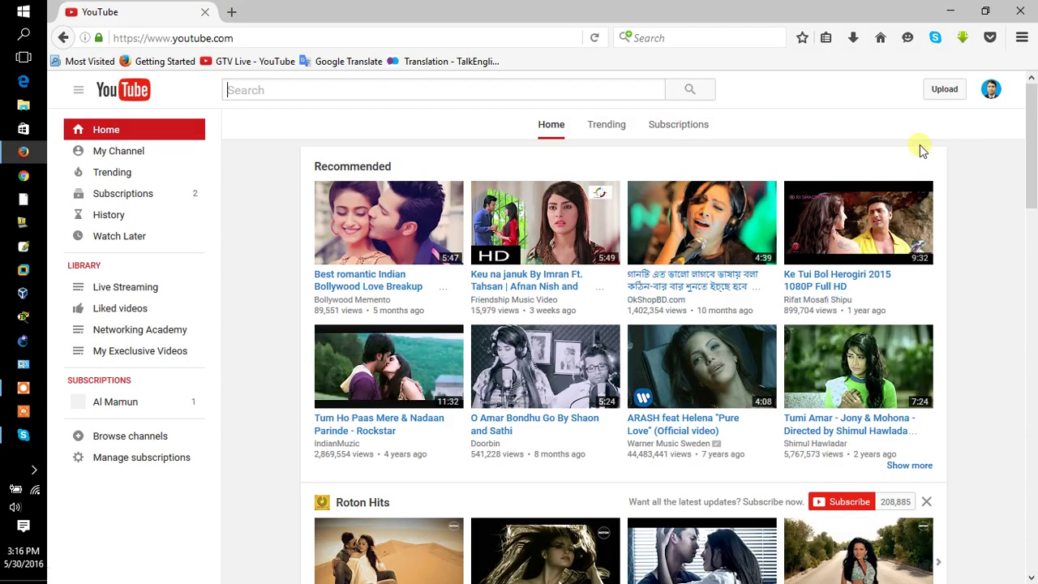
Upload the second MPG video from the Windows Movie Maker folder on the Desktop
left_click(946, 96)
left_click(944, 94)
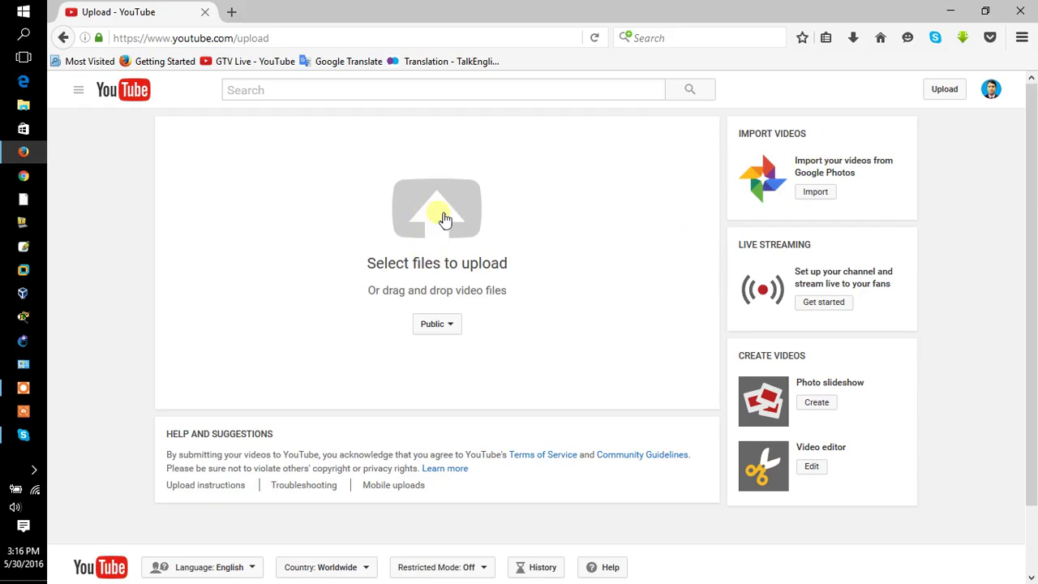
left_click(443, 219)
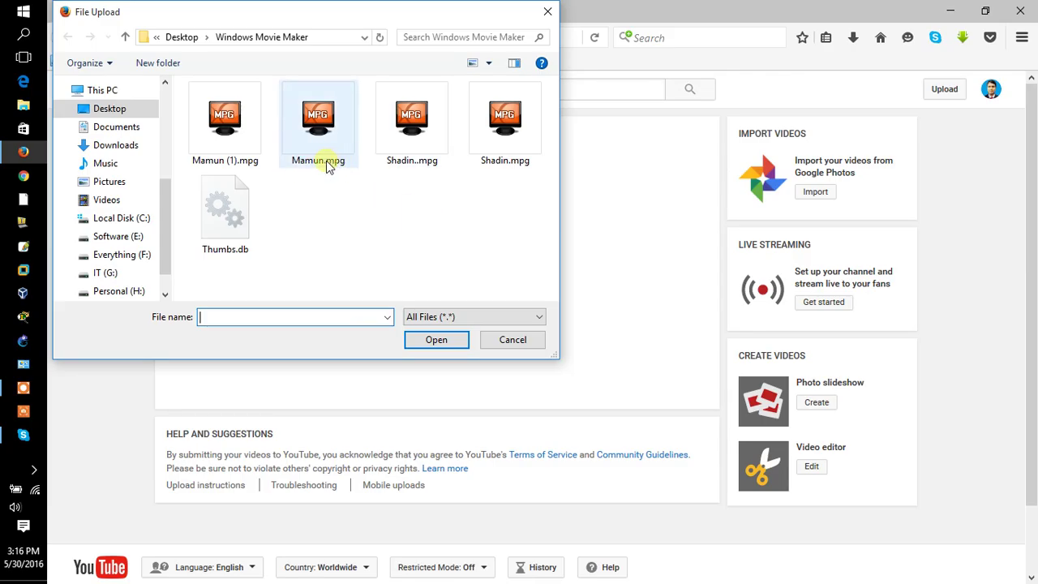
left_click(325, 120)
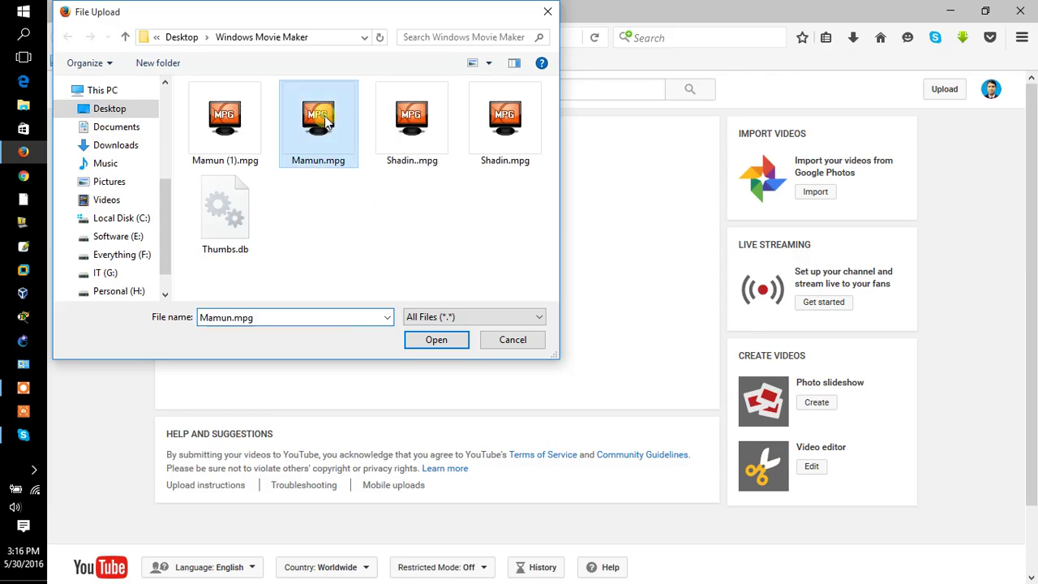
left_click(436, 339)
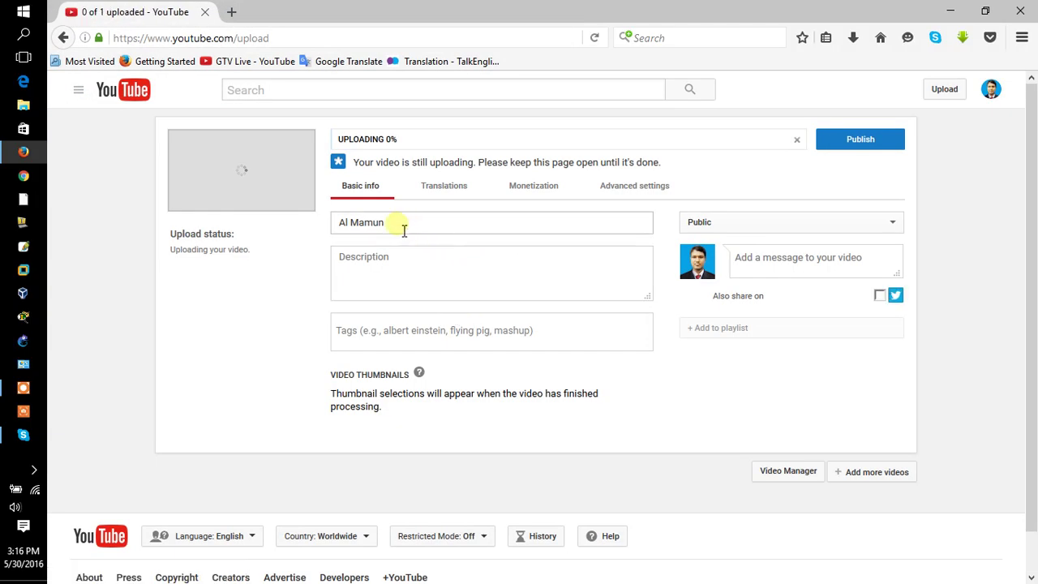
Put "My photo presentation" before the existing name in the video title and enclose the name in parentheses
left_click(342, 223)
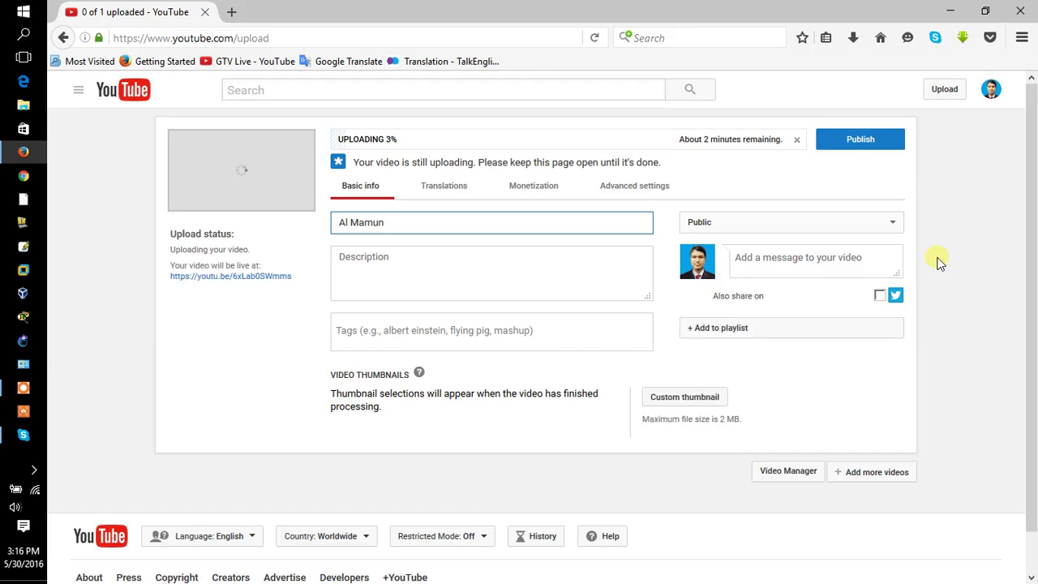
type("My photo")
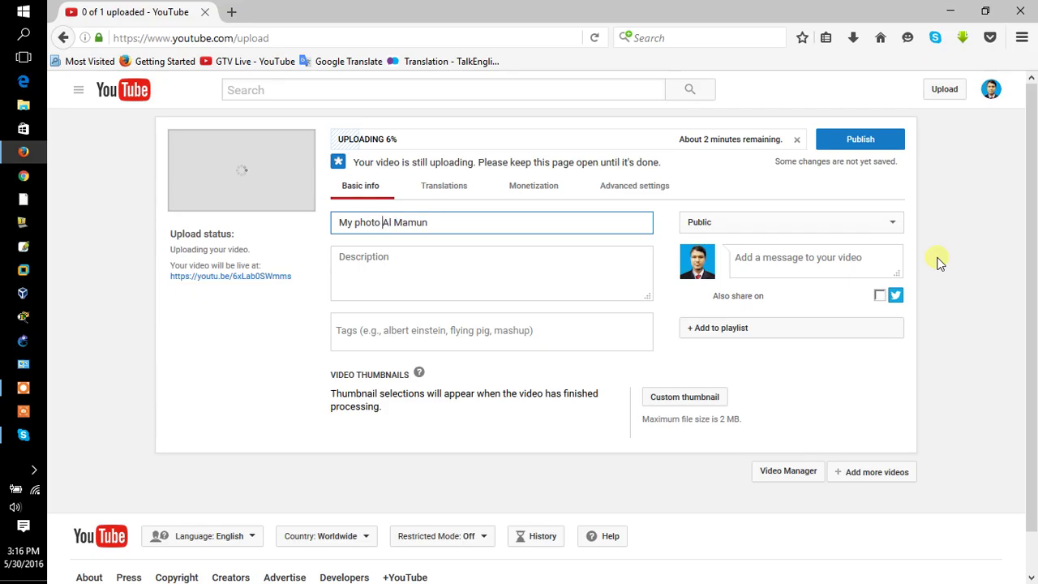
type(" presentation ")
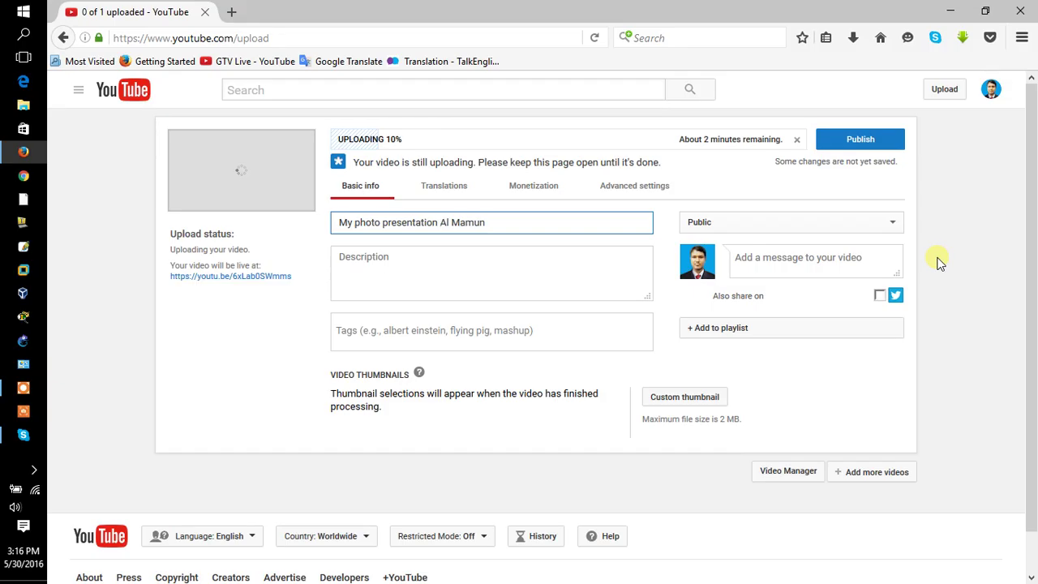
type("(")
key("Right")
key("Right")
key("Right")
key("Right")
key("Right")
key("Right")
key("Right")
type(")")
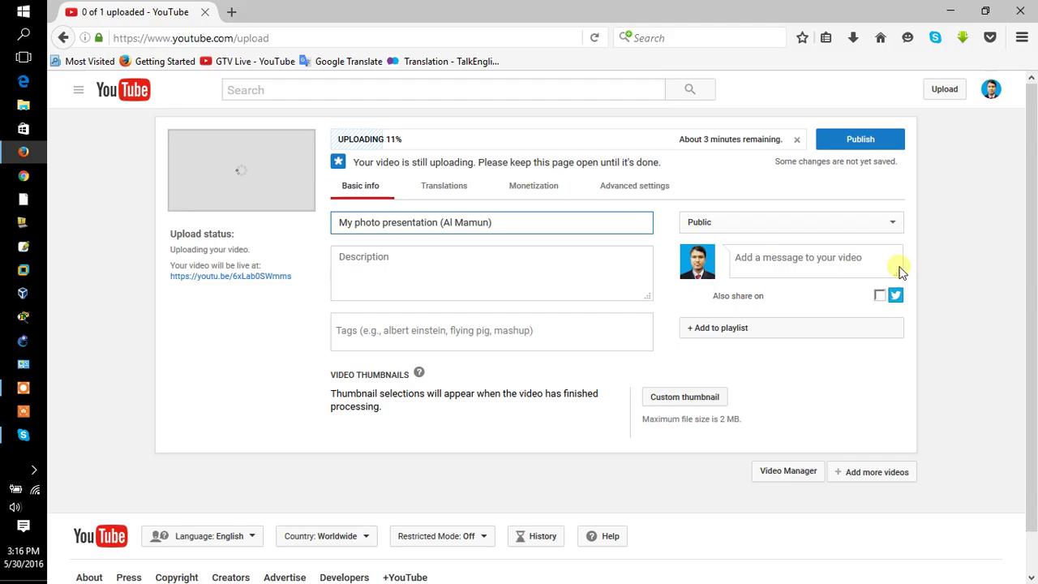
Add the tag "my photo presentation" to the video
left_click(423, 331)
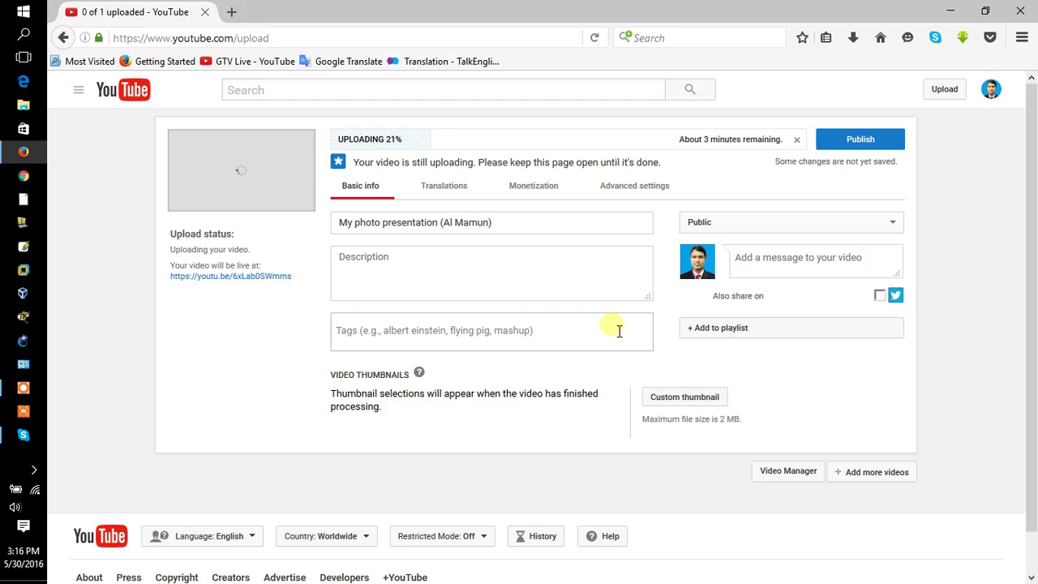
type("my pho")
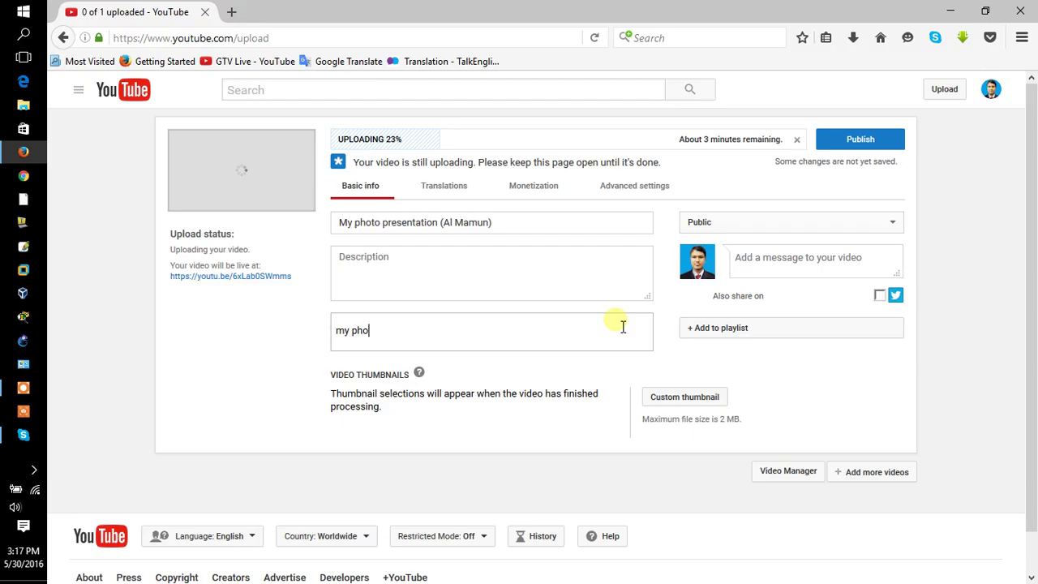
type("to presentation")
key("Return")
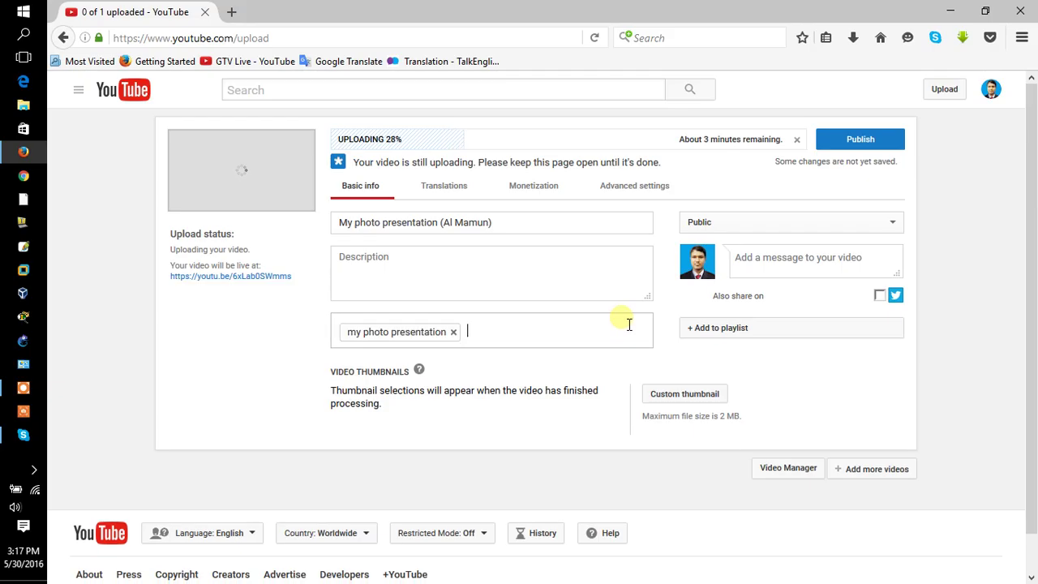
Add two more tags, "photo presentation of" and "photos presentation by", each ending with the uploader's name
type("photo present")
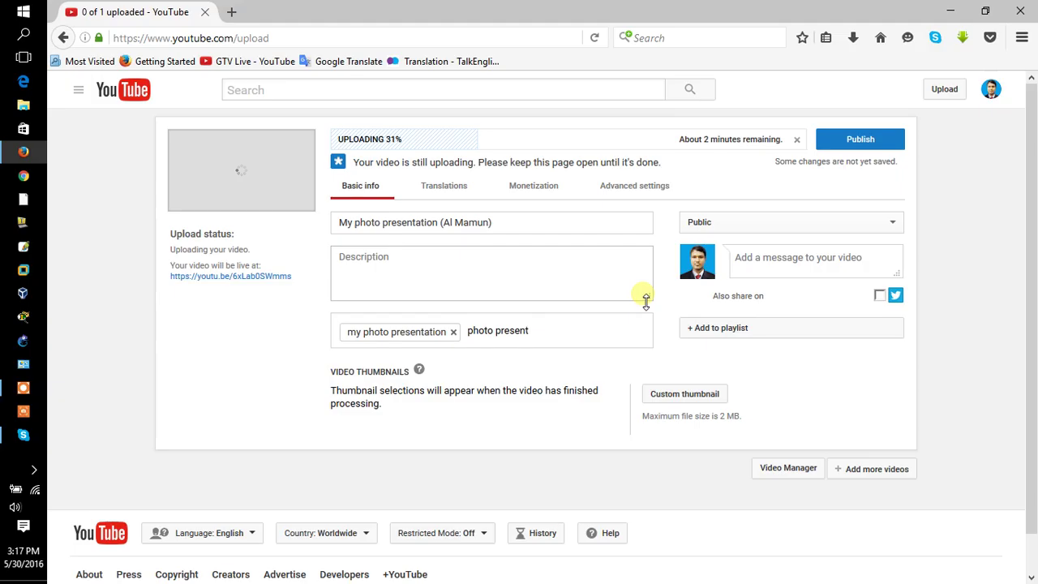
type("ation of al")
type(" mamun")
type(",")
type("photo")
type("s pr")
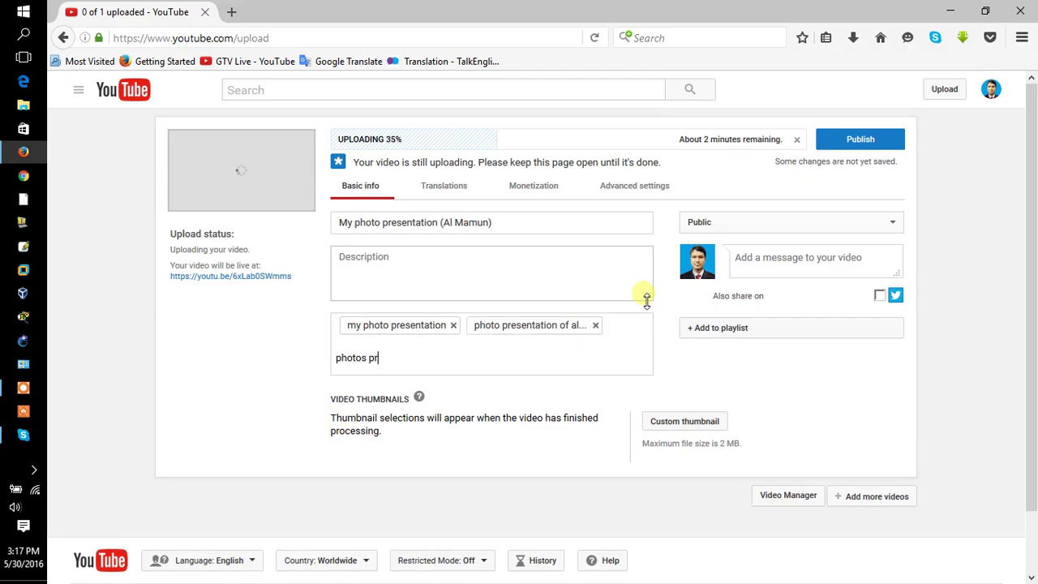
type("esentationn")
key("BackSpace")
type("by v")
key("BackSpace")
type("al mamun")
key("Return")
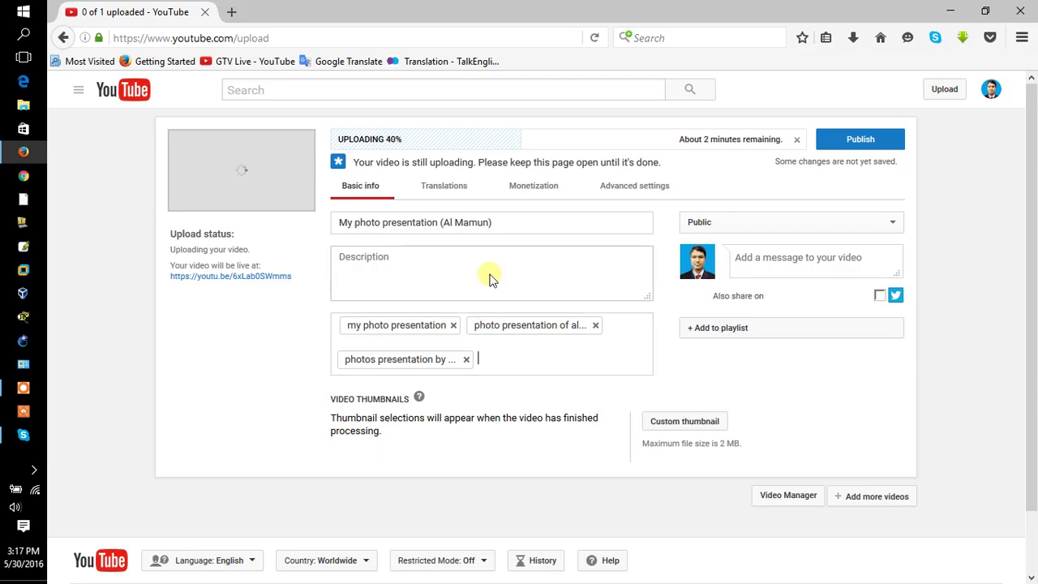
Turn on monetization with ads for the video and return to its basic info
left_click(545, 188)
left_click(444, 219)
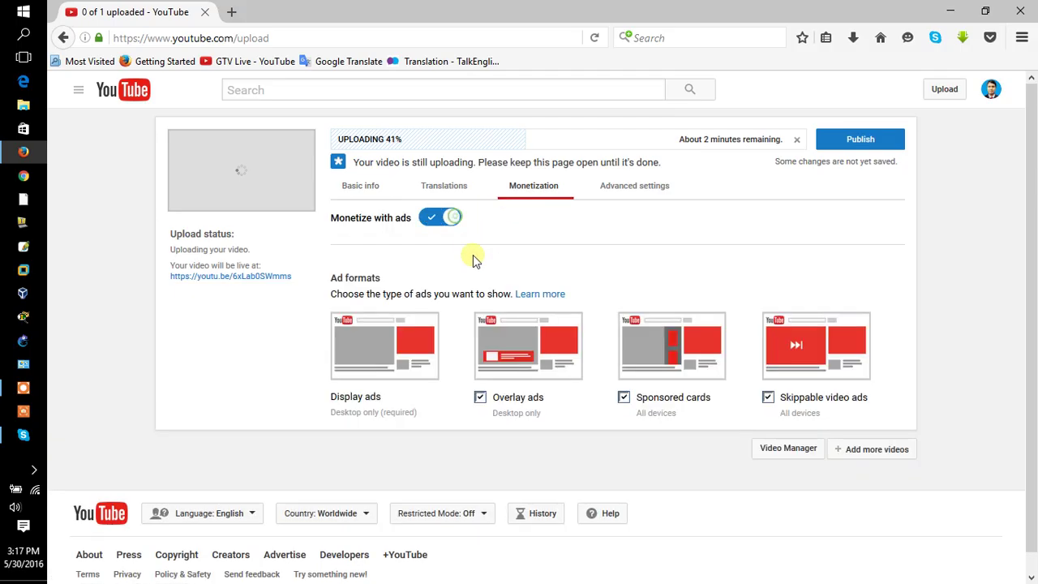
left_click(350, 188)
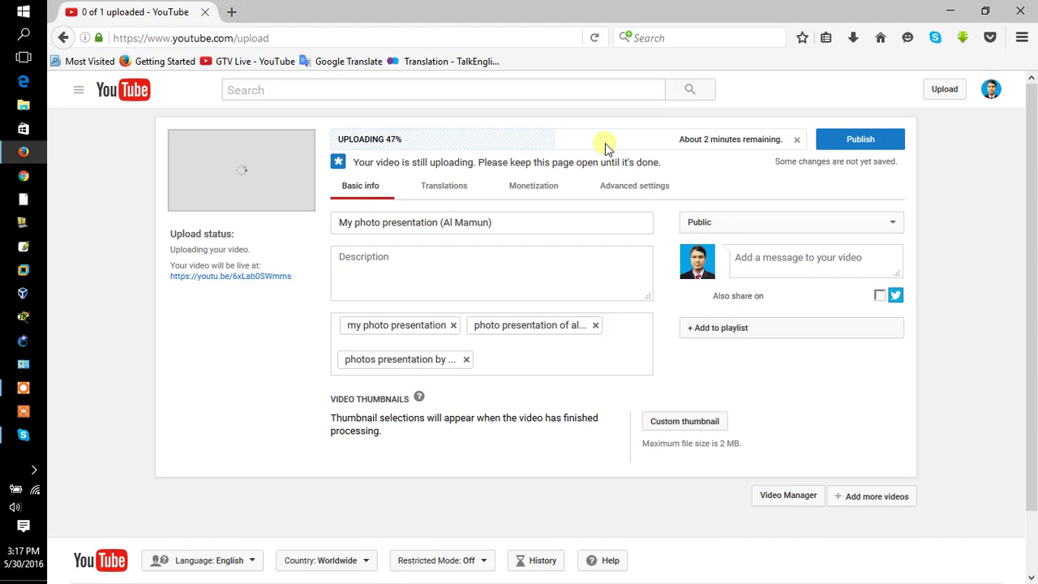
left_click(865, 141)
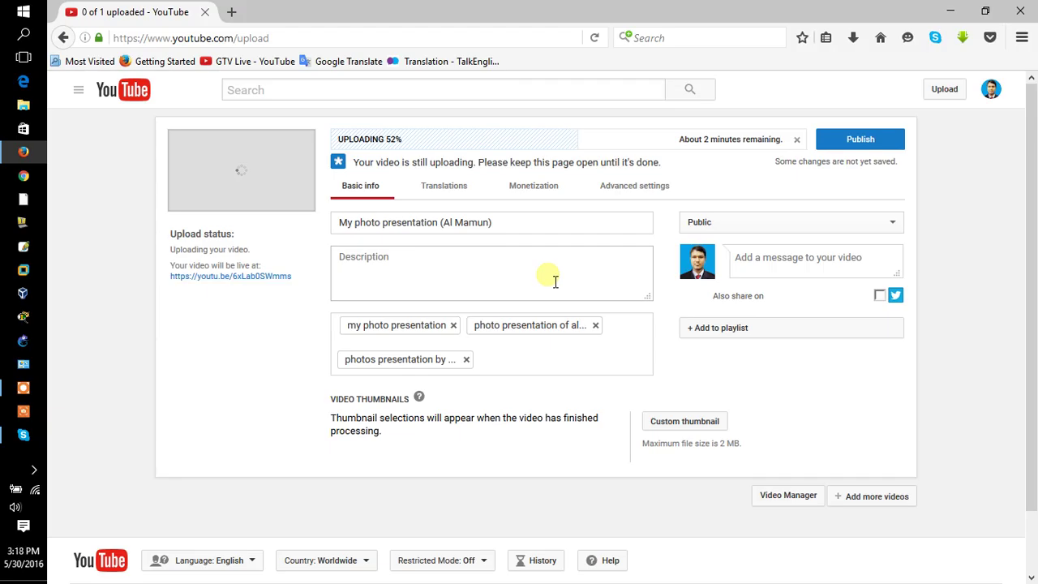
scroll(556, 275, "down", 2)
scroll(559, 273, "up", 2)
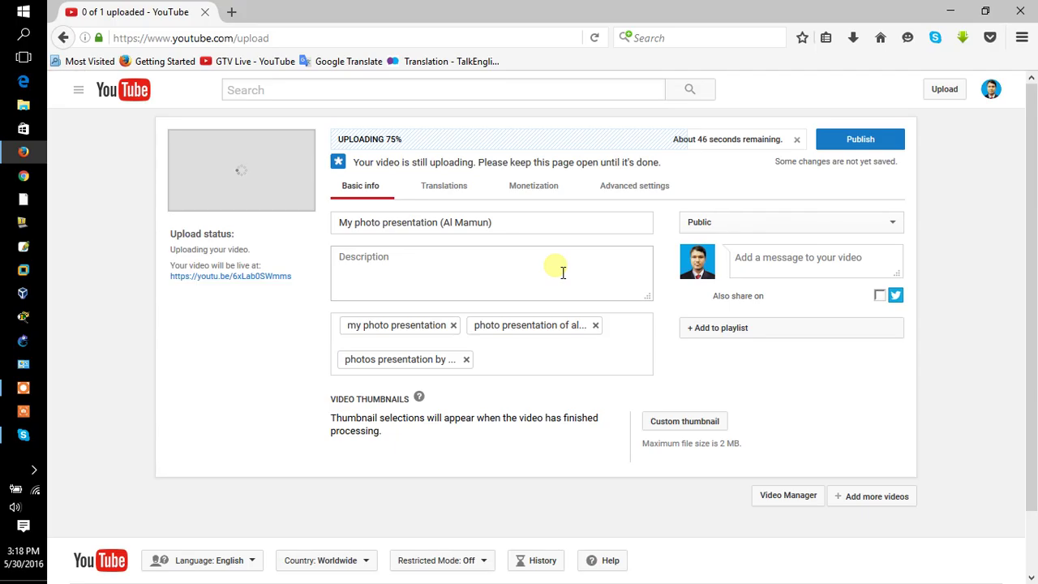
Open the file chooser for a custom thumbnail and cancel it without picking a file
left_click(691, 422)
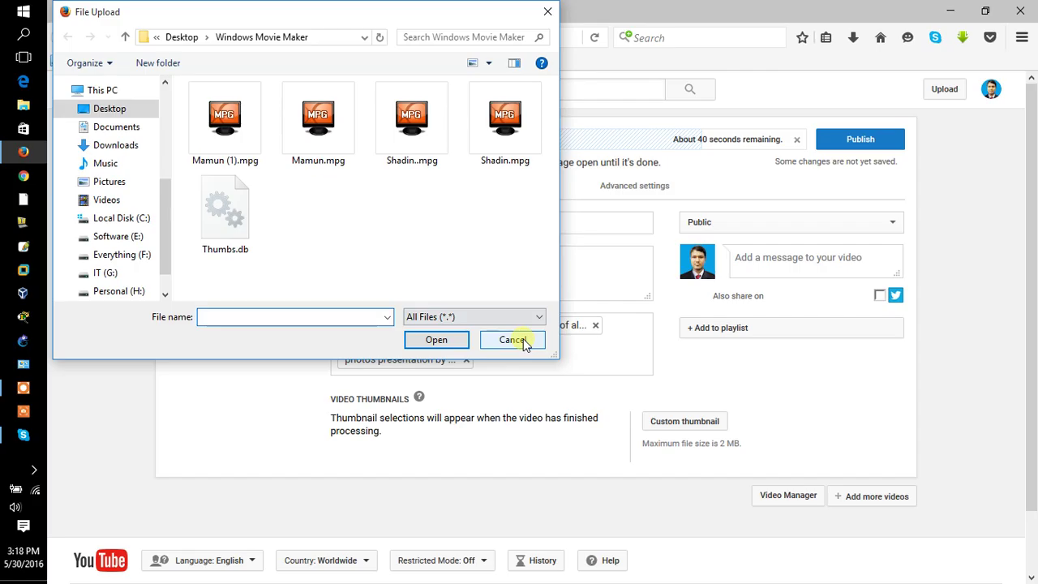
left_click(524, 341)
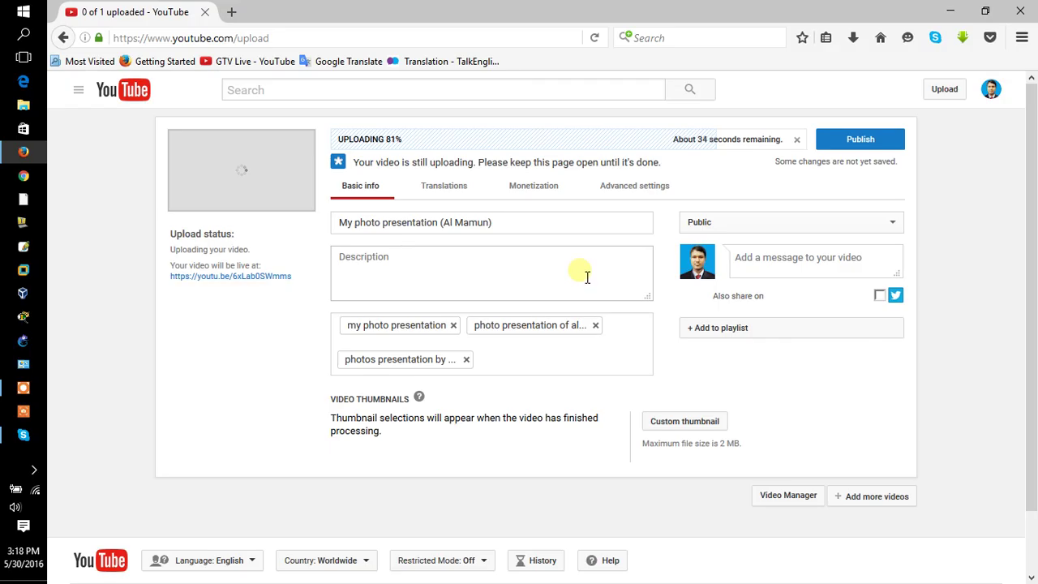
scroll(584, 273, "down", 2)
scroll(587, 276, "up", 2)
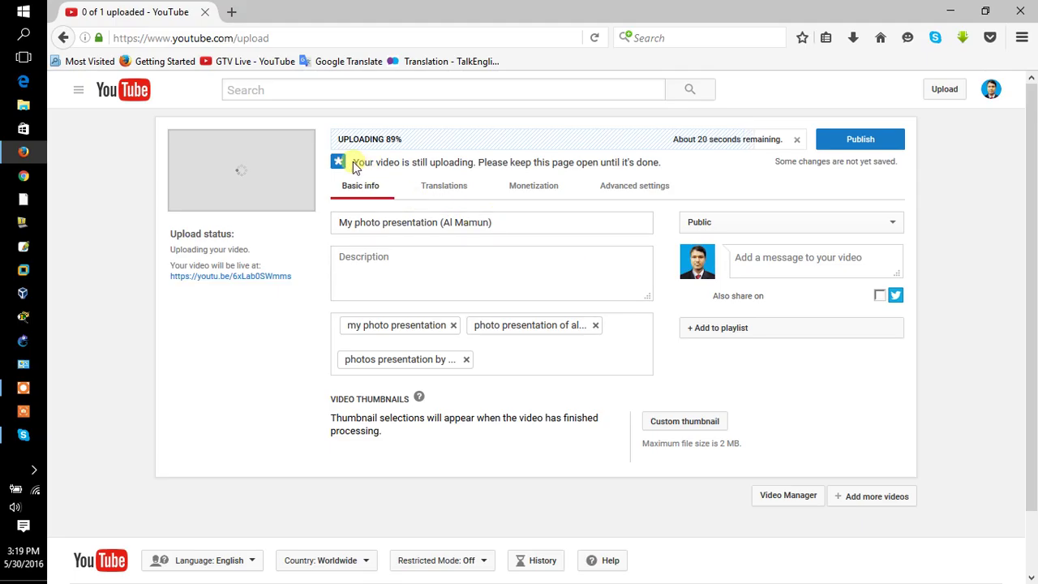
left_click_drag(353, 162, 666, 168)
left_click(666, 167)
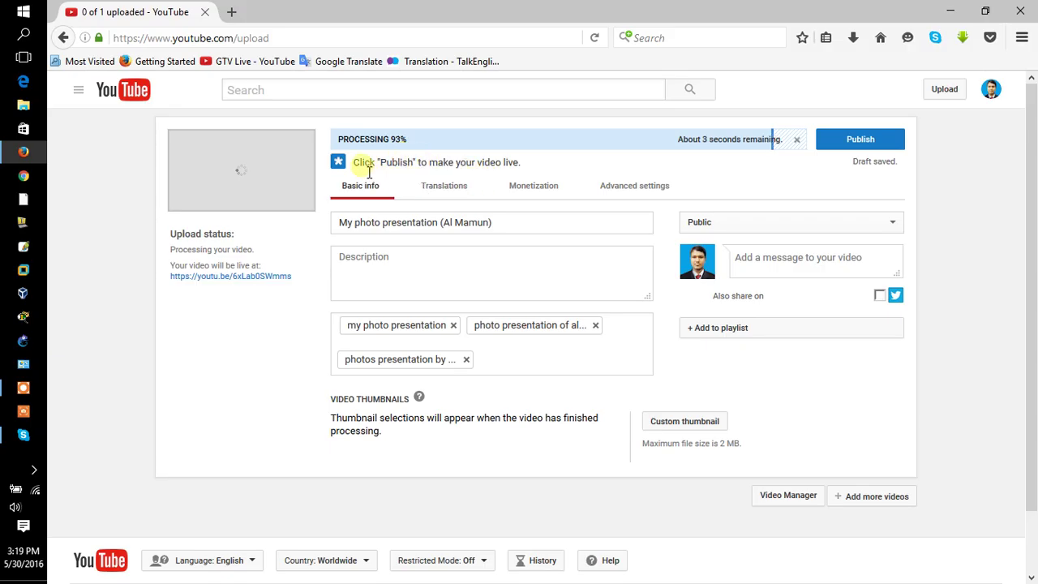
left_click_drag(358, 164, 598, 187)
left_click(606, 181)
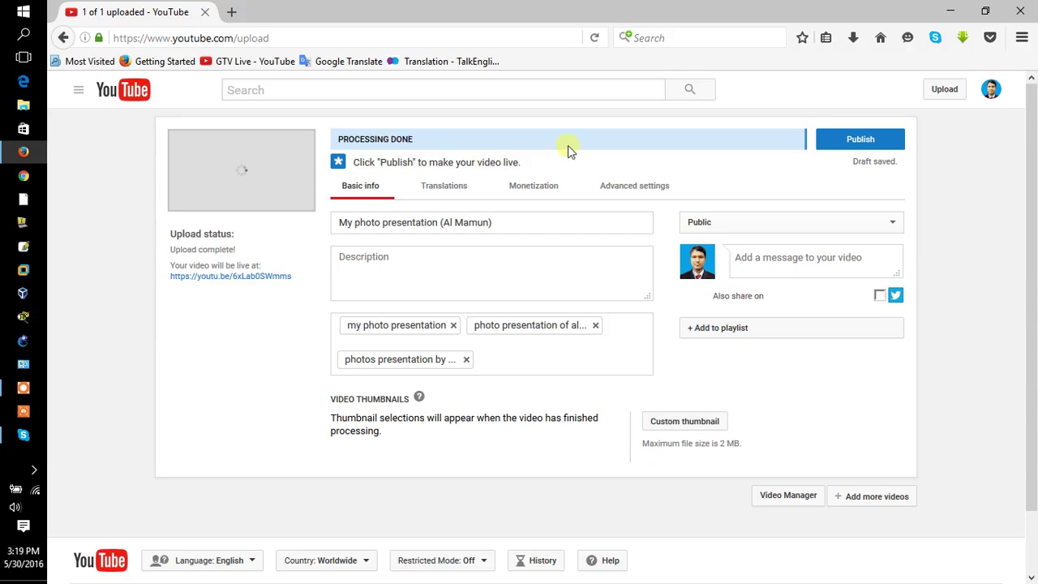
Publish the uploaded video and copy its share link
left_click(866, 144)
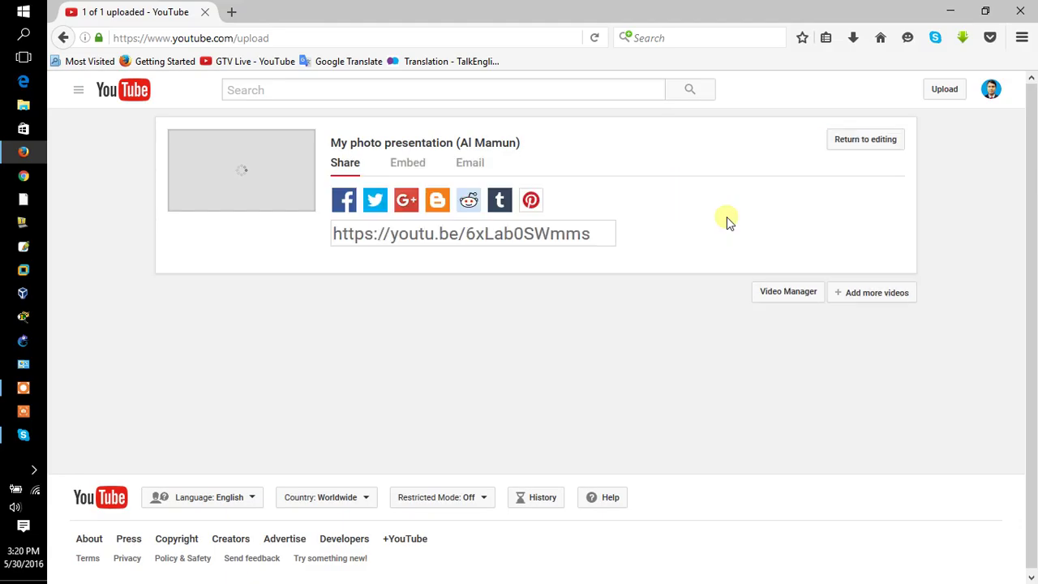
left_click(500, 242)
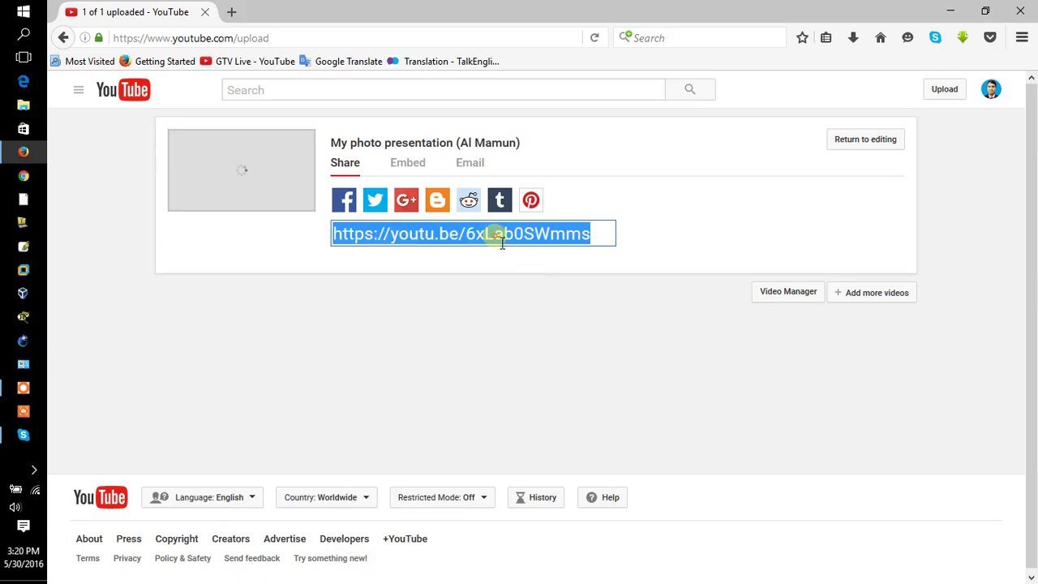
right_click(501, 241)
left_click(539, 286)
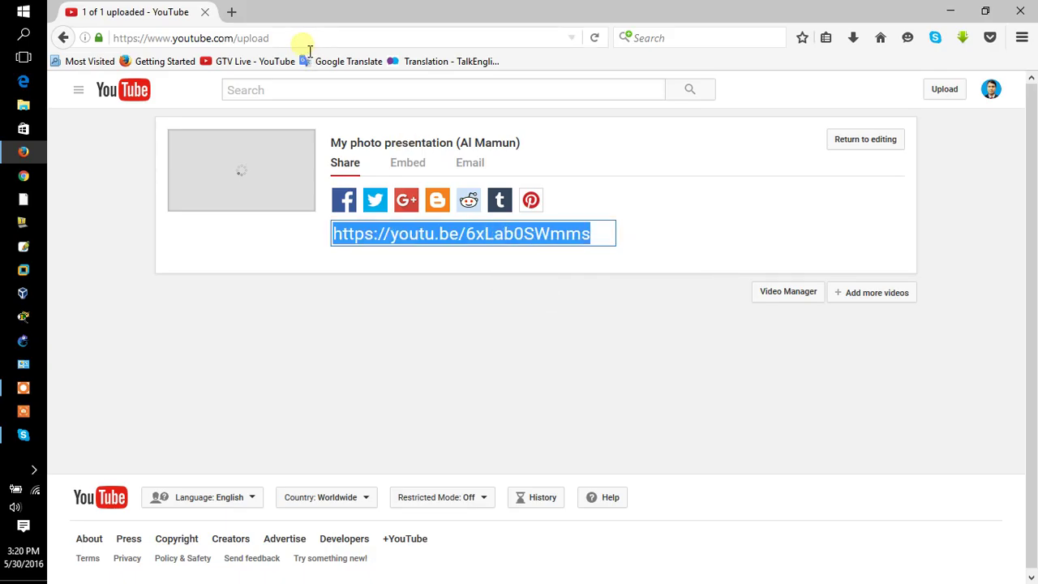
Load the copied share link in the browser and pause the published video
left_click(298, 38)
right_click(297, 37)
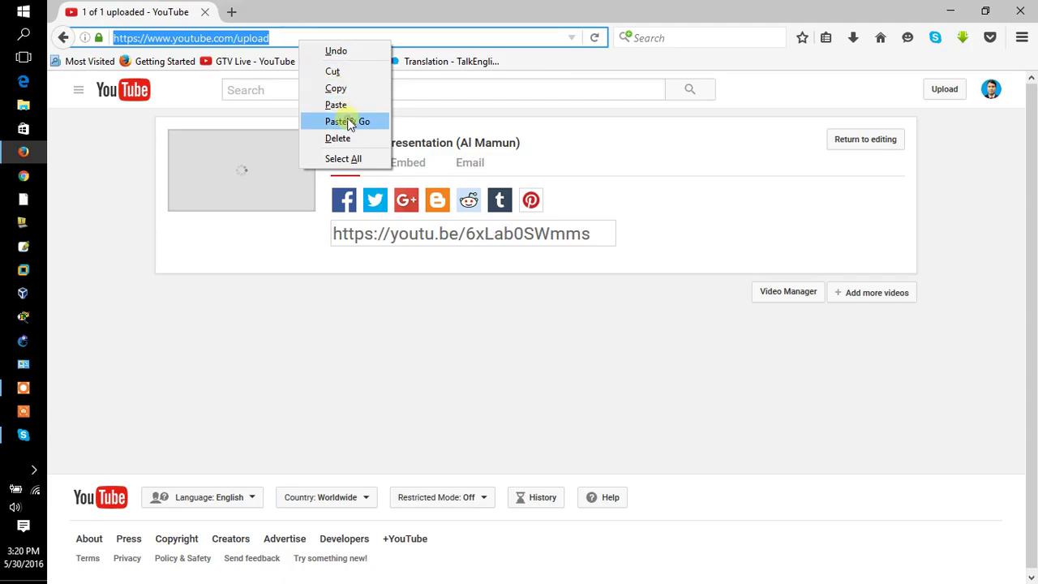
left_click(348, 120)
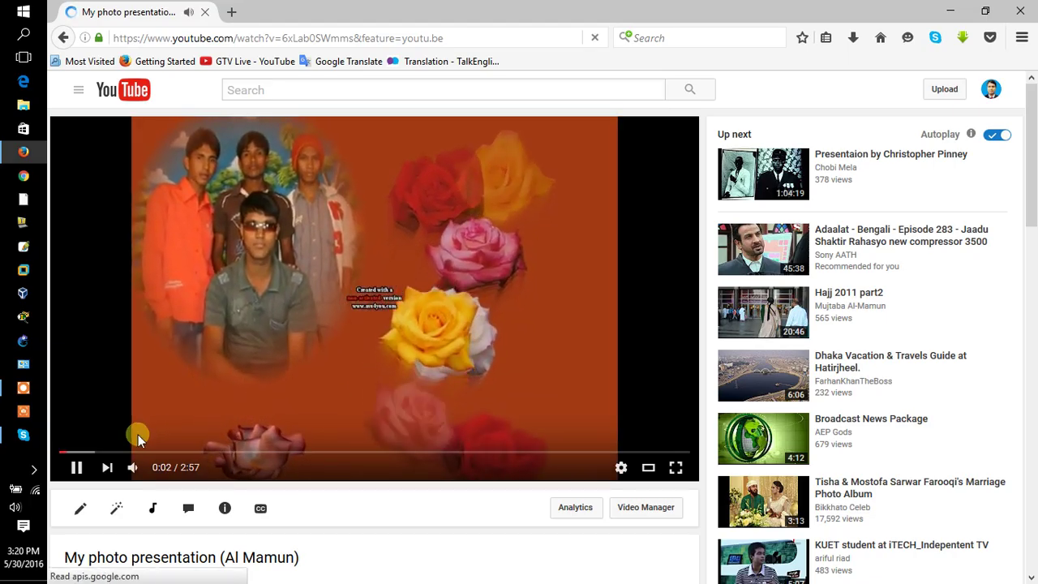
left_click(504, 218)
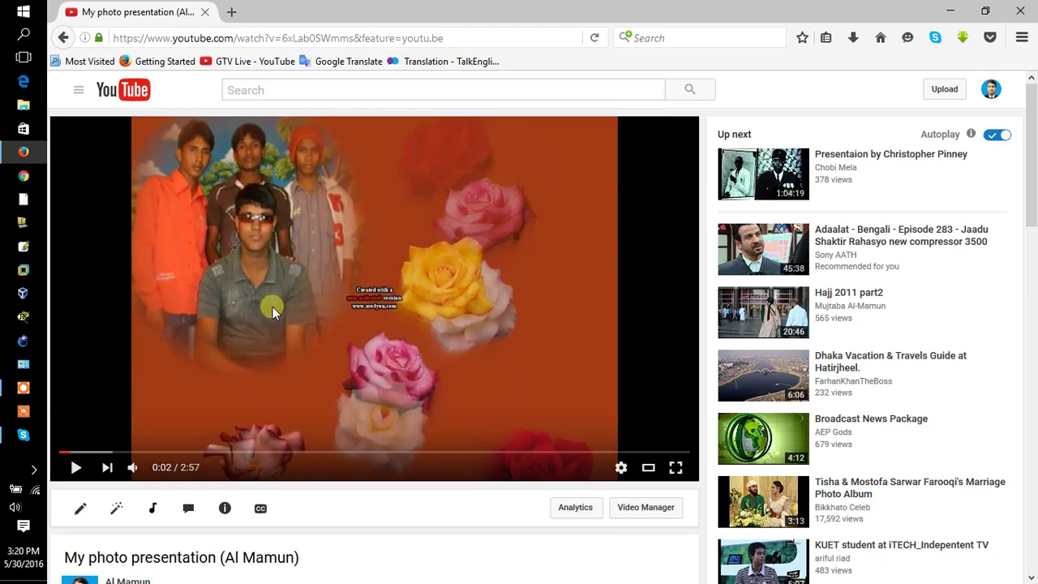
left_click(24, 388)
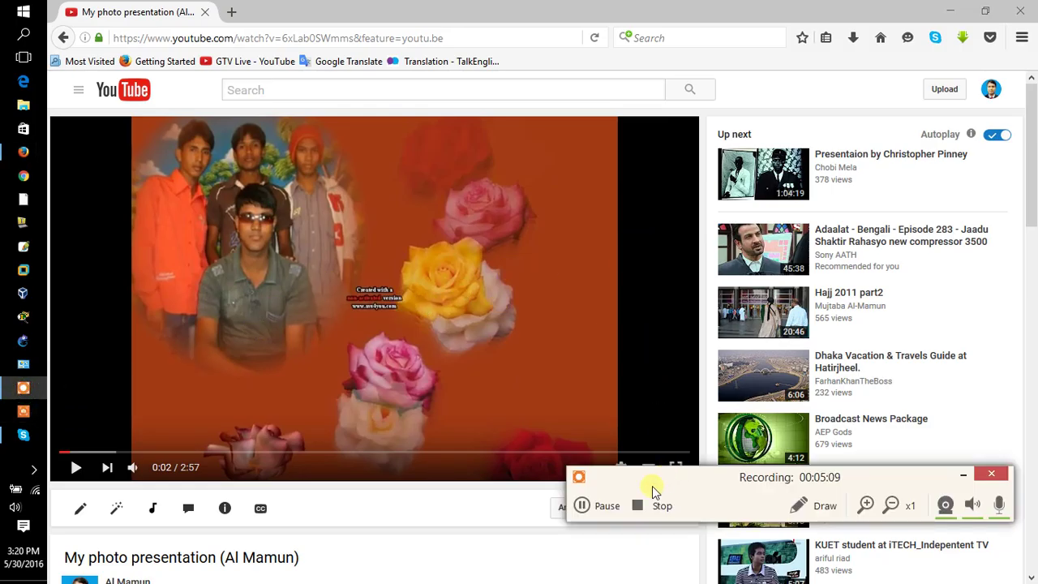